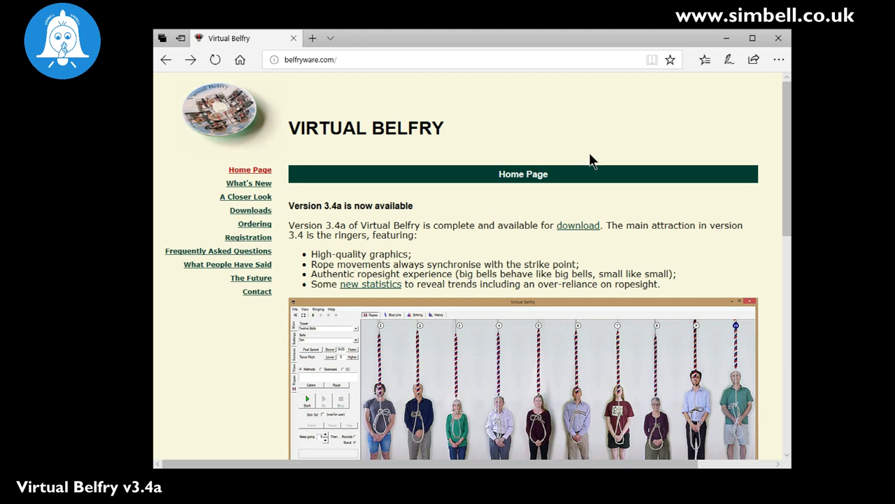
- Go to the Virtual Belfry downloads page on belfryware.com and scroll down to the patch list
left_click(252, 211)
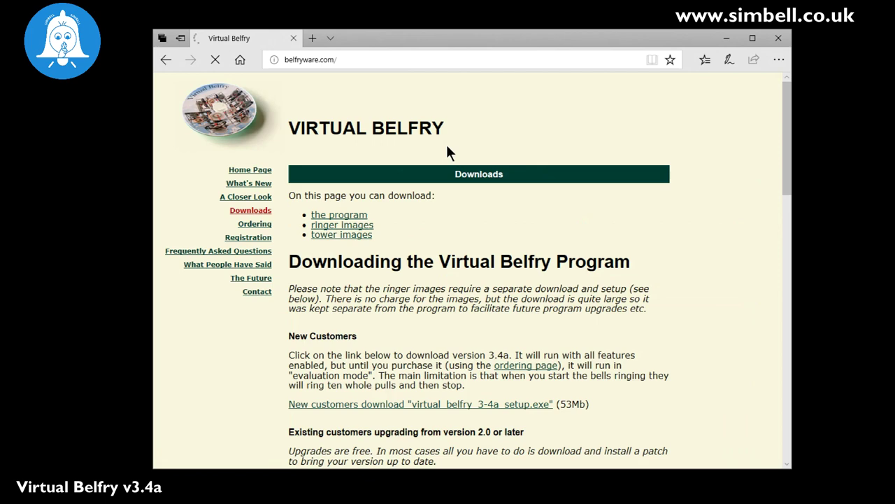
scroll(439, 217, "down", 5)
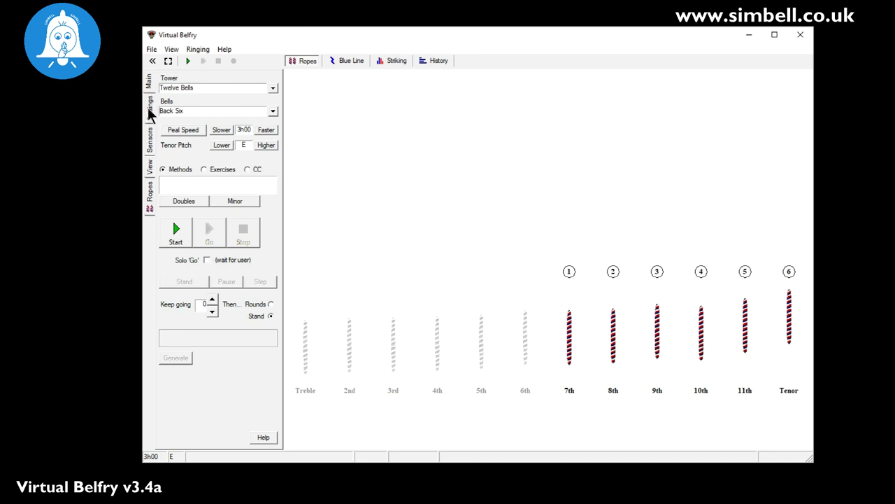
- Look through the Settings, Sensors, View and Ropes options, then return to Sensors
left_click(149, 112)
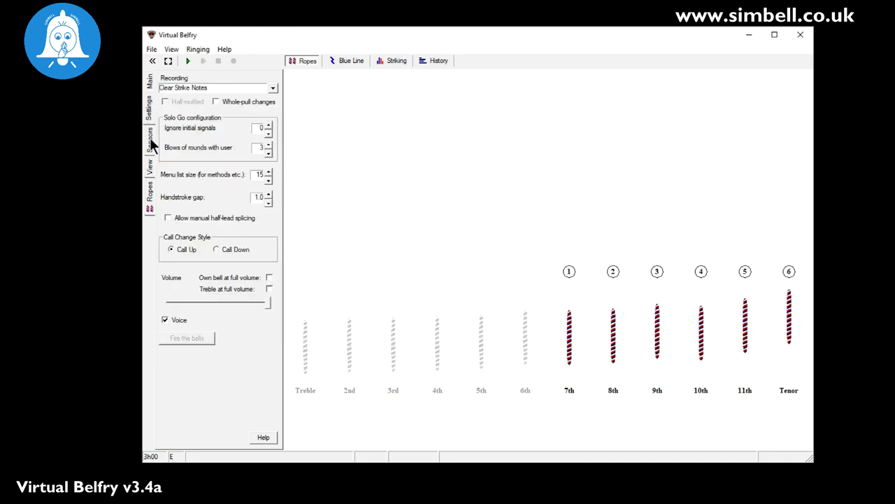
left_click(149, 140)
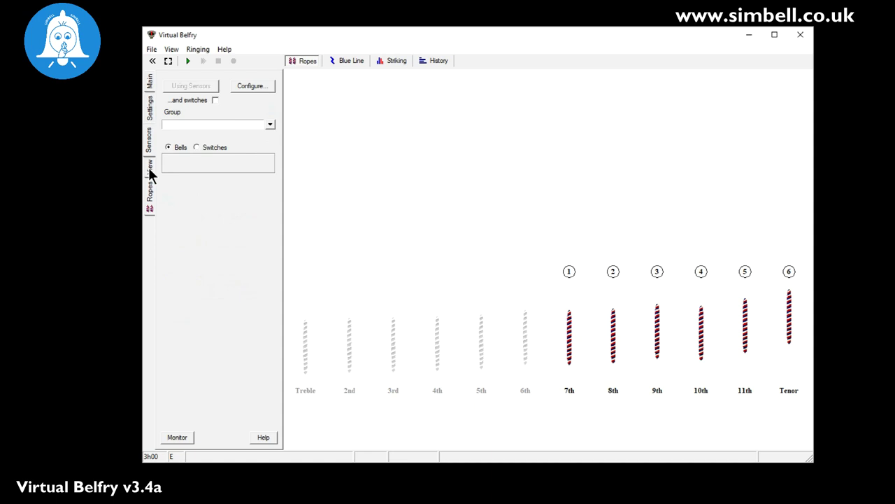
left_click(149, 168)
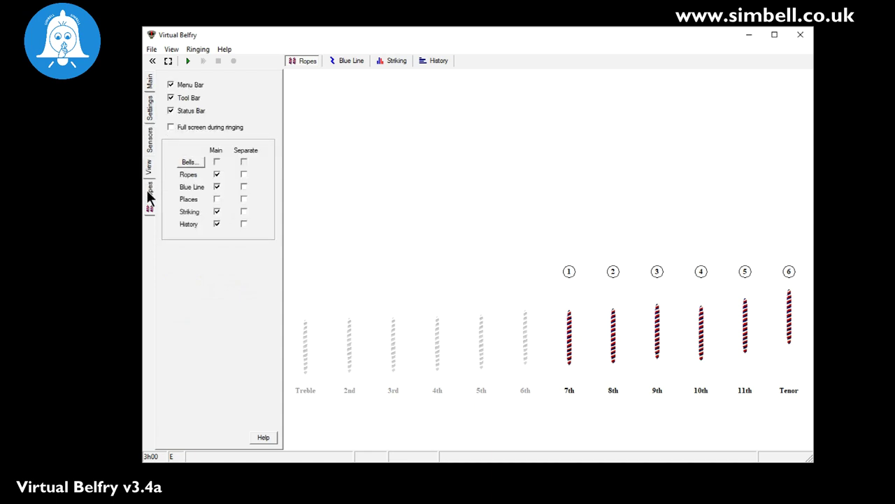
left_click(149, 196)
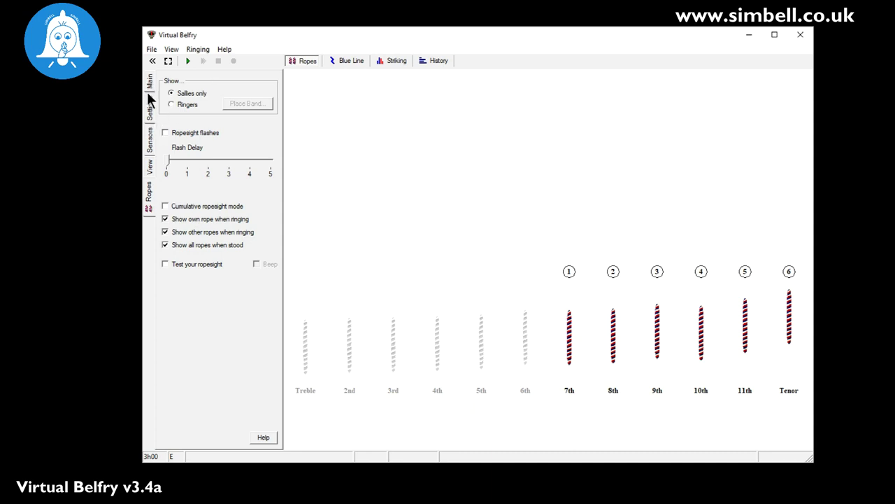
left_click(149, 135)
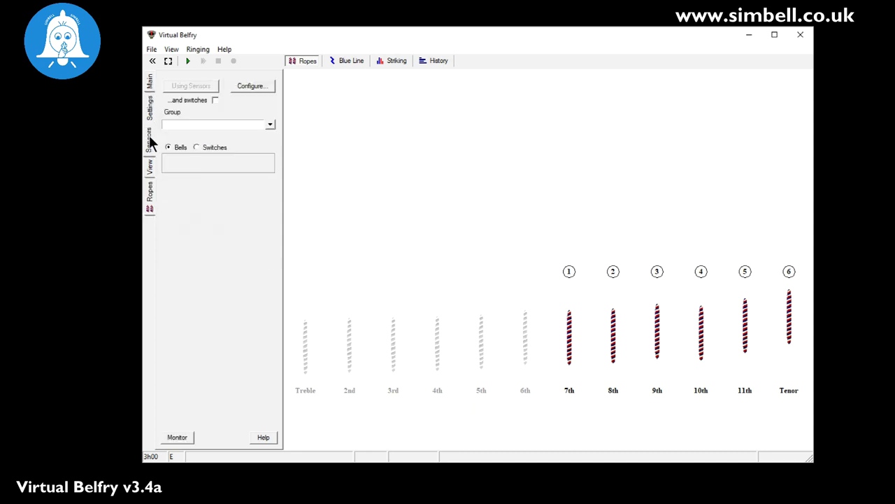
left_click(249, 86)
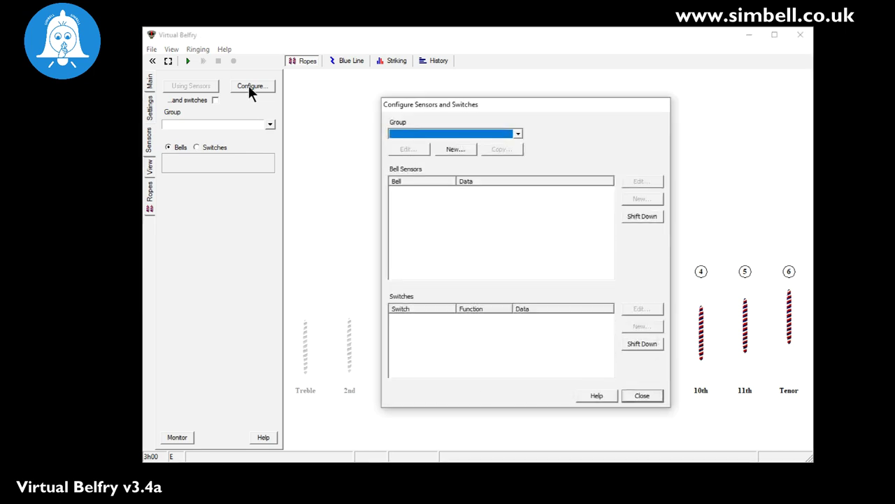
left_click_drag(569, 100, 552, 103)
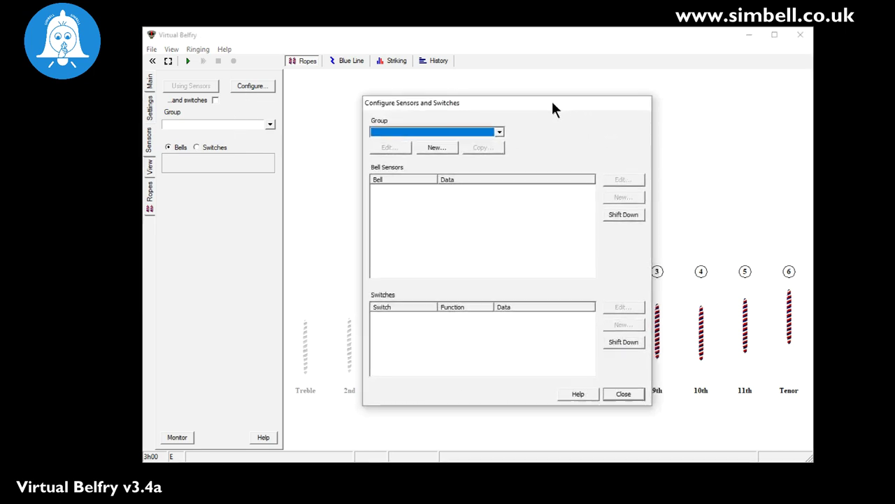
- Add a new sensor group under Group and name it 'Simbell'
left_click(443, 145)
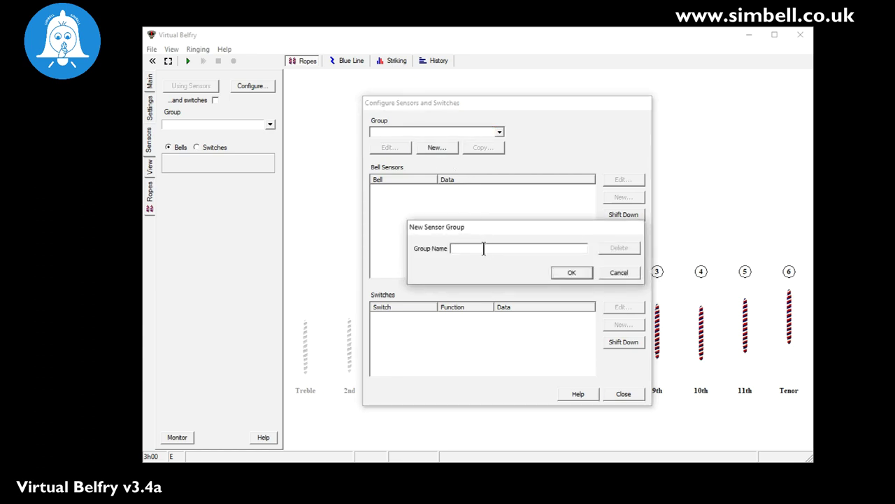
type("Simbell")
left_click(574, 270)
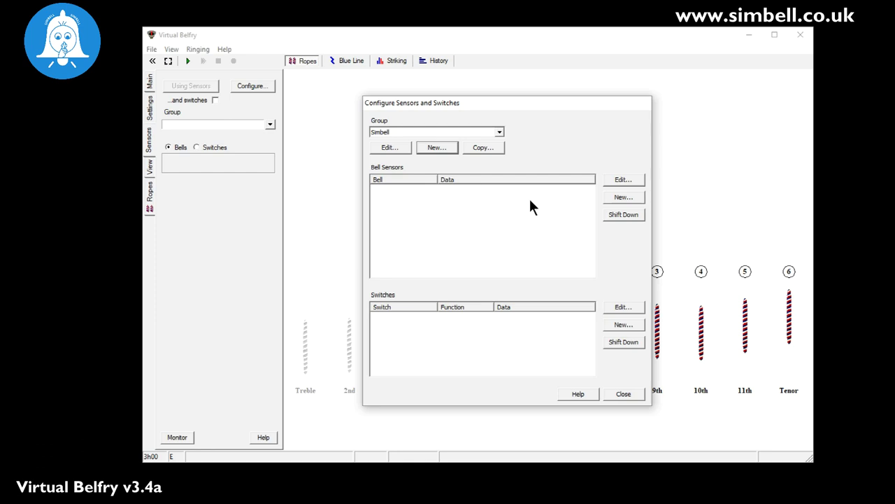
- Create a bell sensor named 'Bell 1' with the Generic data interface type
left_click(614, 198)
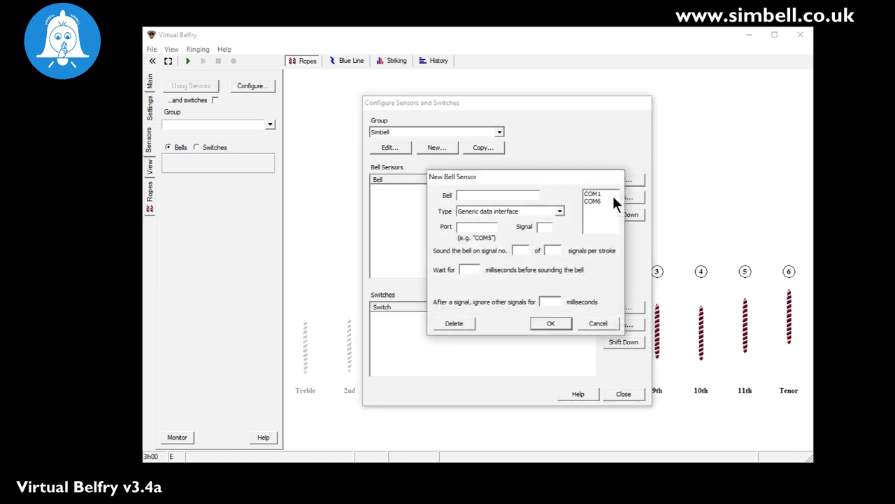
left_click_drag(552, 174, 500, 176)
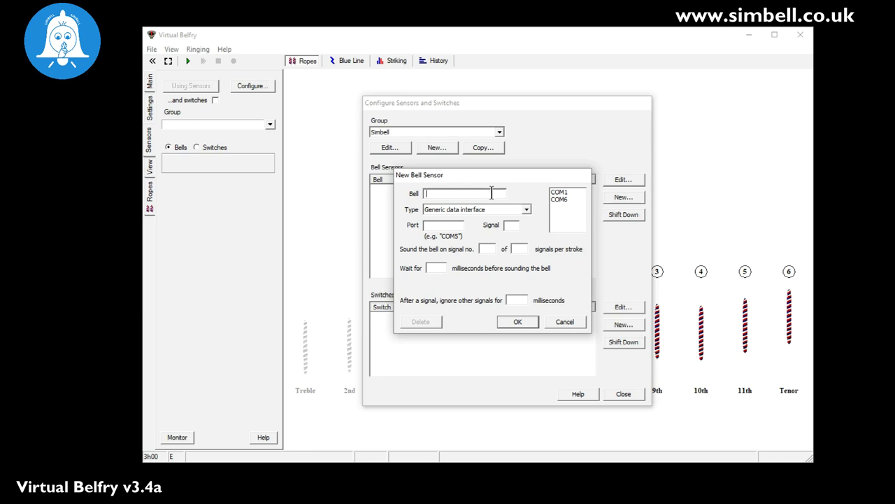
type("Bell 1")
left_click(526, 209)
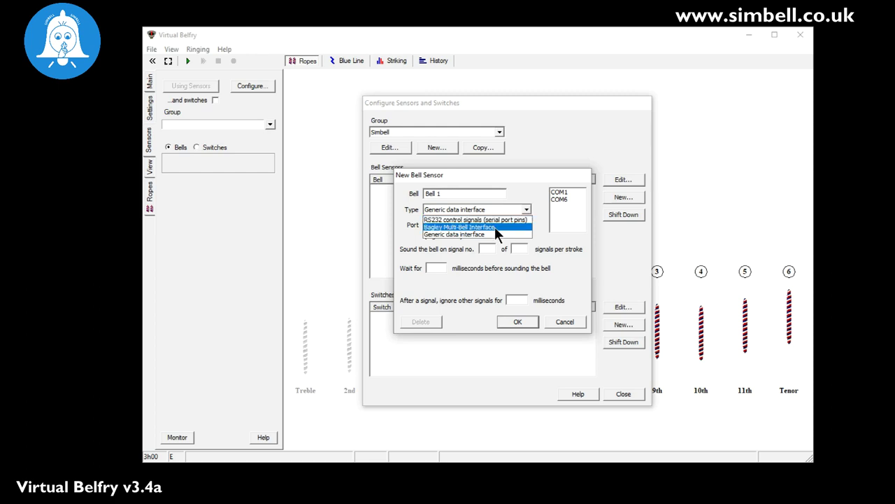
left_click(493, 232)
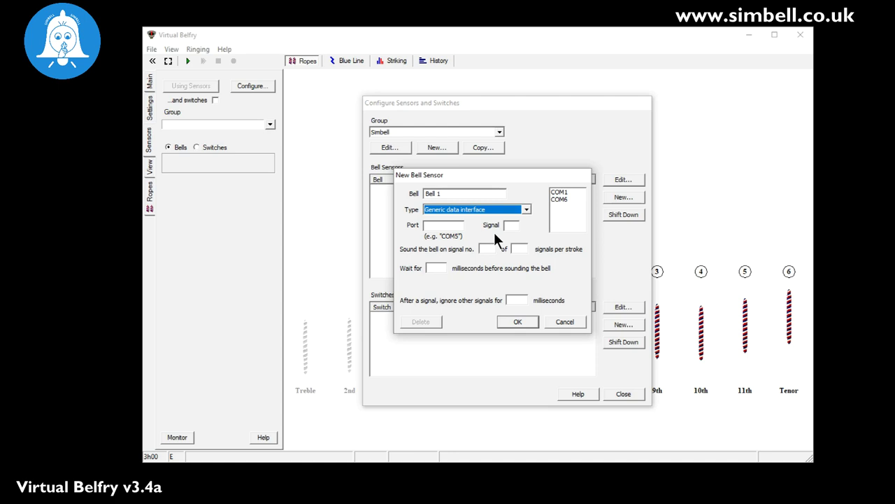
- Give Bell 1 port COM6, signal 1, sounding on signal 1 of 1, waiting 250 ms
left_click(562, 199)
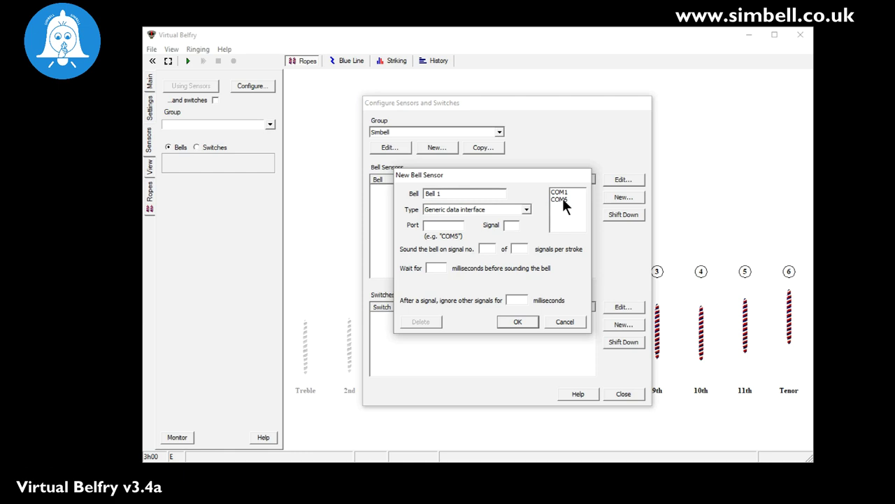
double_click(562, 198)
left_click(514, 225)
type("1")
key("Tab")
type("1")
type("50")
- Set Bell 1's 'ignore other signals for' time to 50 ms
left_click(518, 300)
- Save Bell 1, then add Bell 2 on COM6 signal 2 with 250 ms wait and 50 ms ignore
left_click(521, 321)
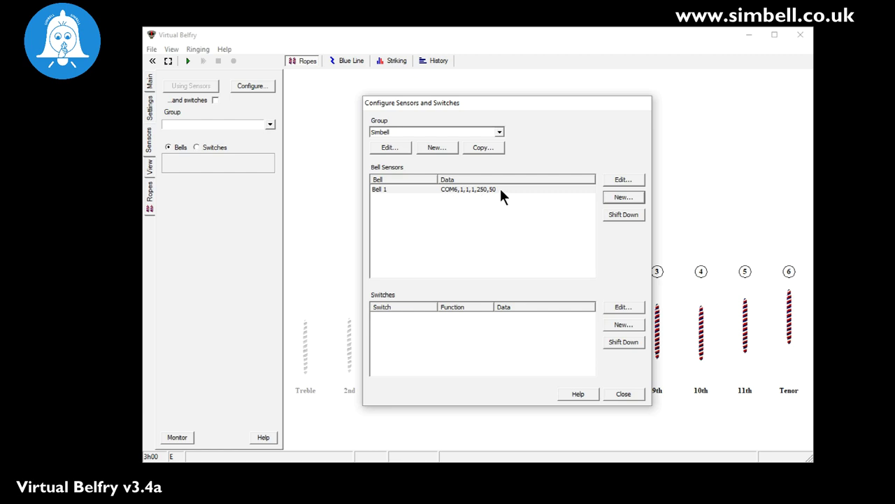
left_click(623, 198)
type("Bell 2")
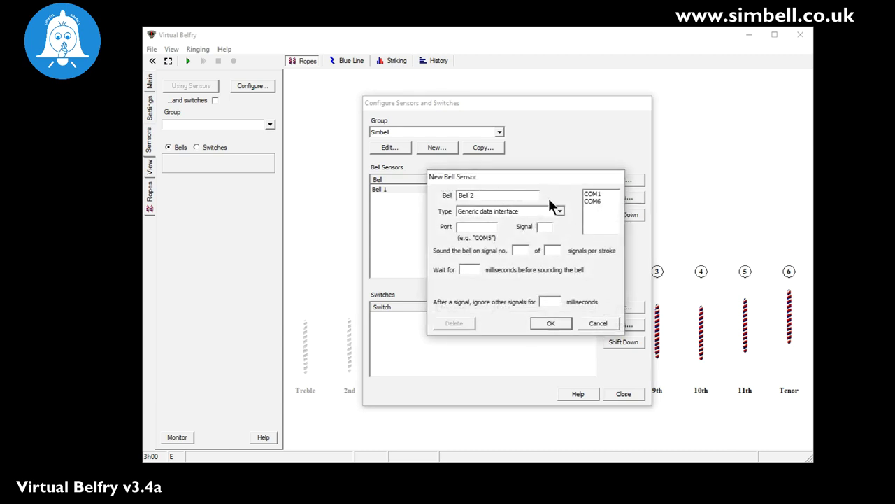
left_click(589, 201)
left_click(544, 228)
type("2")
left_click(468, 270)
type("250")
left_click(559, 302)
type("50")
left_click(564, 324)
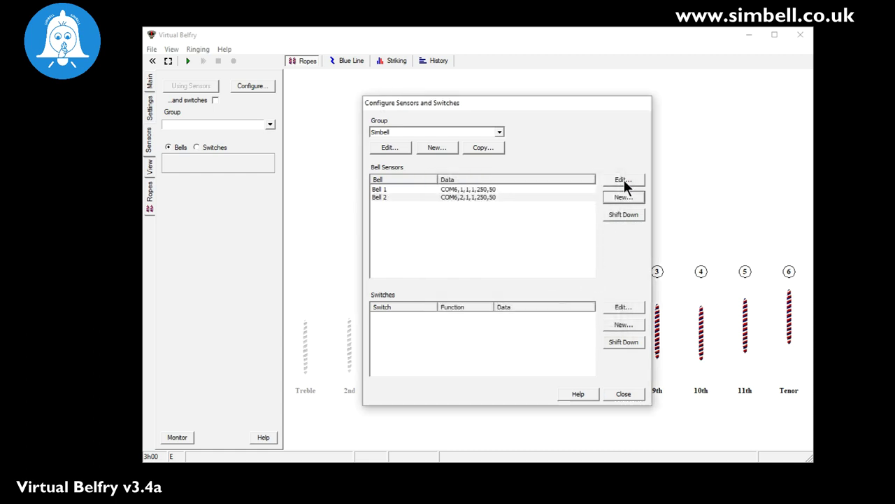
- Enter a Bell 3 sensor on COM6, signal 3, sounding on signal 1 of 1, 250 ms wait
left_click(622, 197)
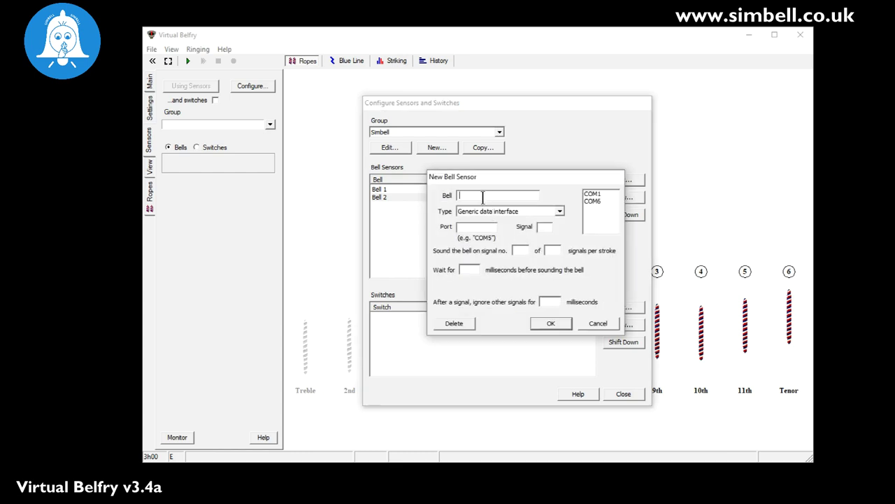
type("Bell 3")
left_click(595, 200)
left_click(543, 225)
type("3")
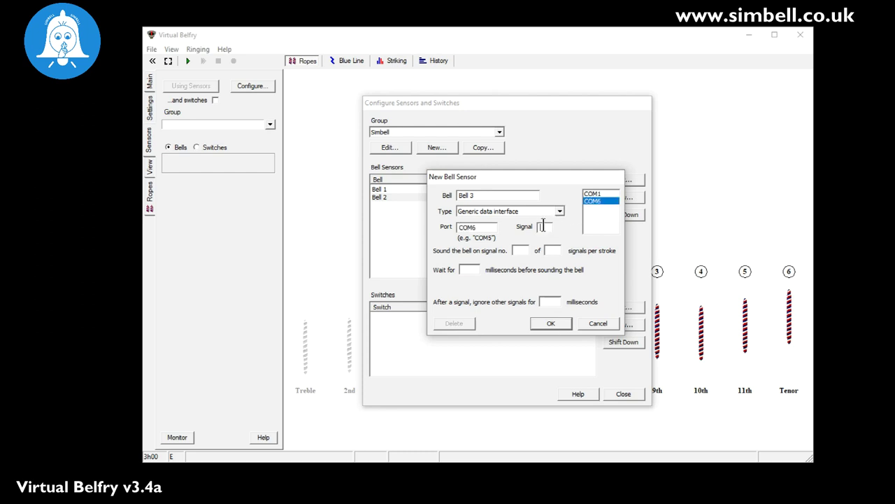
left_click(512, 250)
type("1")
left_click(472, 270)
type("250")
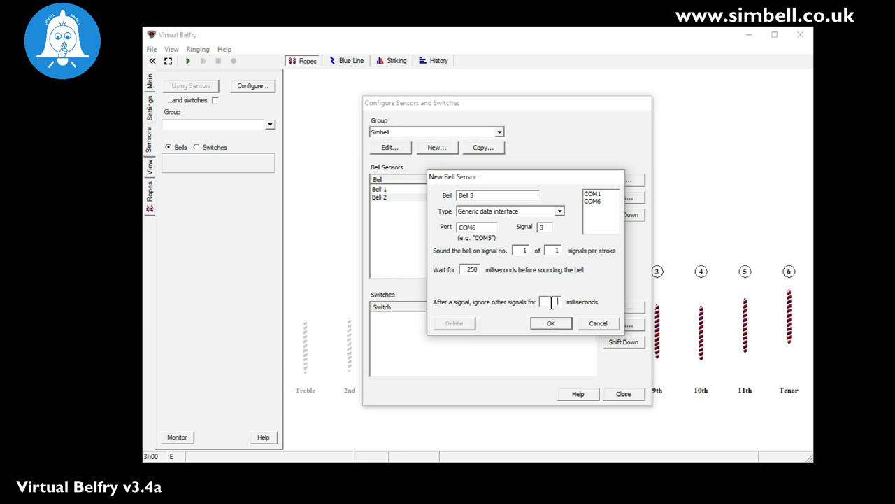
left_click(550, 302)
- Finish Bell 3 with a 50 ms ignore time, then add Bell 4 on COM6 signal 4, 250/50 ms
type("50")
left_click(554, 321)
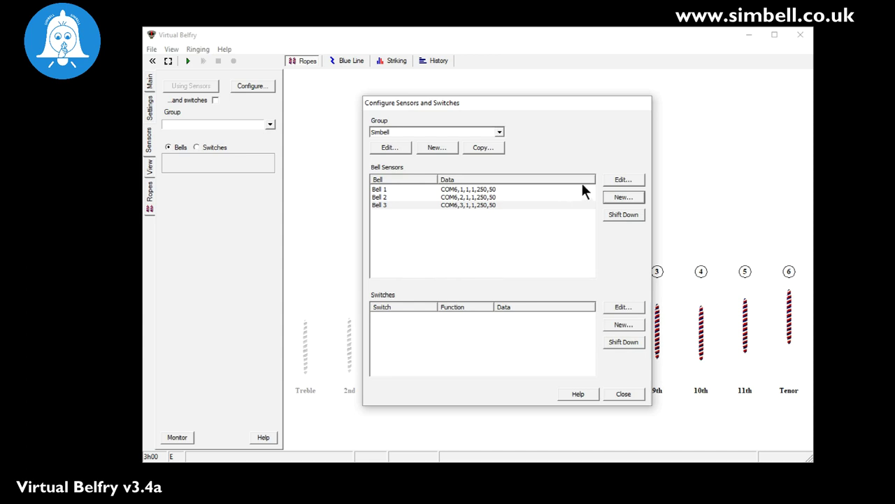
left_click(622, 194)
type("Bell 4")
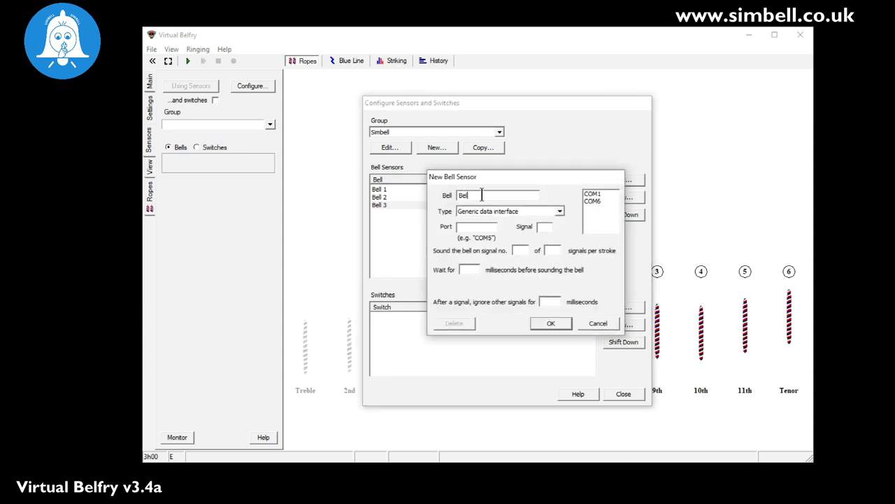
double_click(598, 201)
left_click(543, 226)
type("41")
key("Tab")
type("1")
key("Tab")
type("250")
key("Tab")
type("50")
left_click(558, 321)
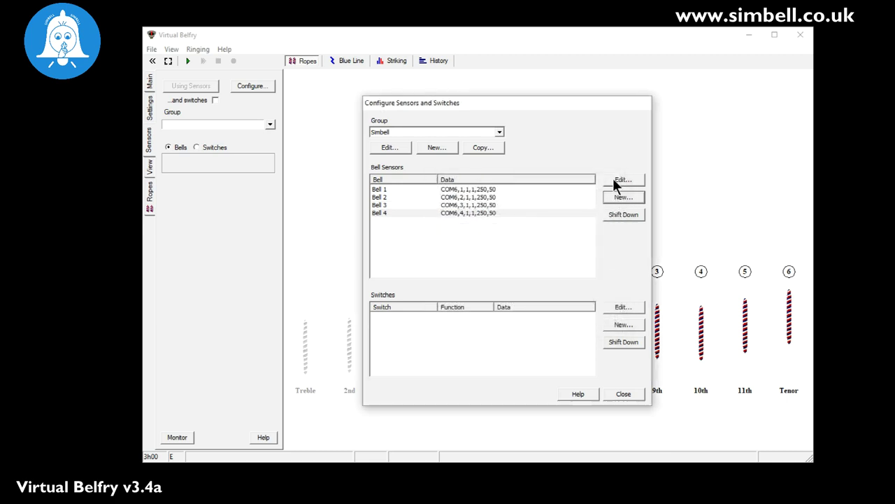
- Add a Bell 5 sensor on COM6 signal 5, 1 of 1, with 250 ms wait and 50 ms ignore
left_click(623, 197)
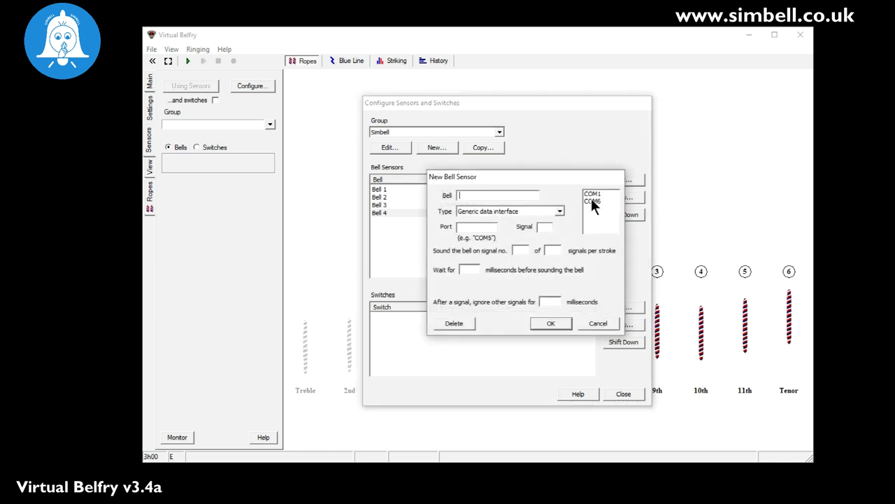
left_click(521, 195)
type("ll 5")
left_click(492, 226)
left_click(589, 201)
left_click(546, 224)
type("5")
left_click(525, 251)
type("1")
left_click(554, 250)
type("1")
left_click(476, 269)
type("25050")
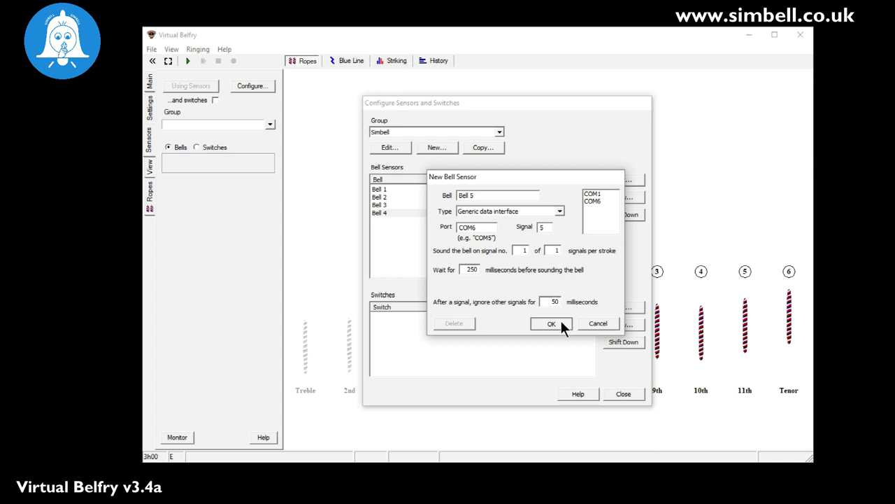
left_click(562, 320)
- Add a Bell 6 sensor on COM6 signal 6 with 250 ms wait and 50 ms ignore
left_click(621, 196)
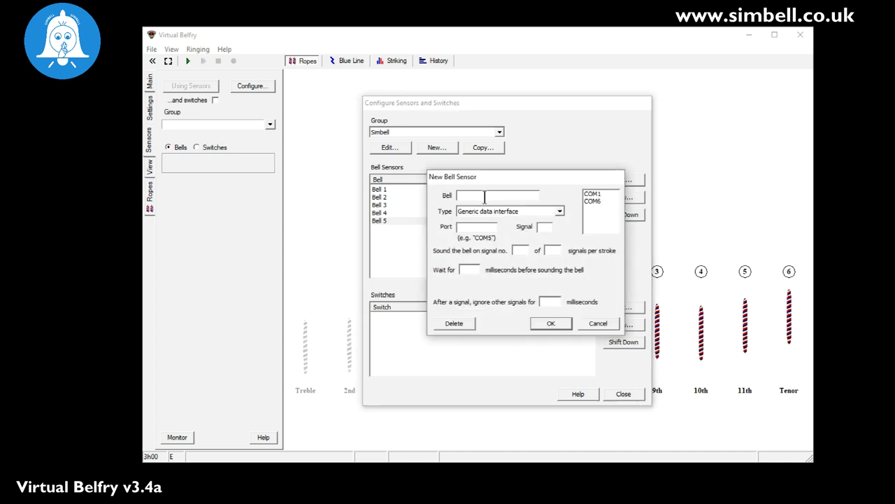
type("Bell 6")
double_click(591, 201)
left_click(548, 226)
type("6")
key("Tab")
type("250")
left_click(553, 303)
type("0")
left_click(557, 320)
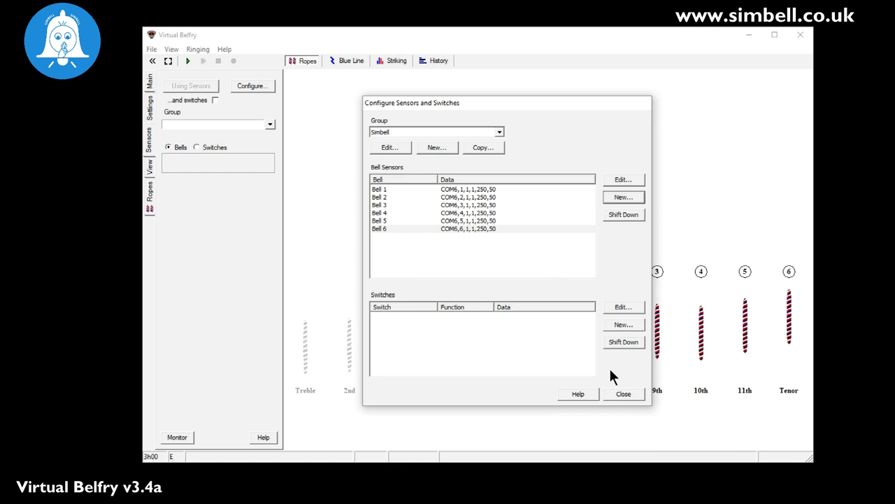
- Close the sensor configuration and untick '...and switches' on the Sensors tab
left_click(623, 393)
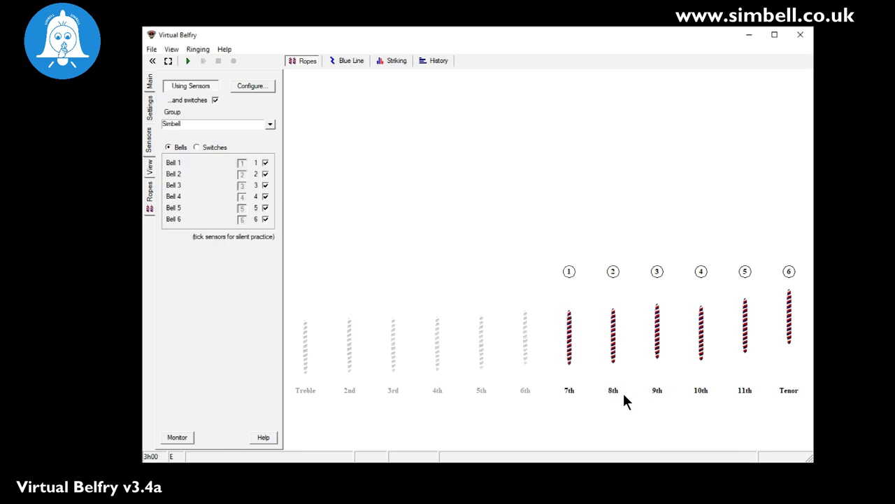
left_click(214, 100)
- Select the Hobart (original 8) tower from the Main settings' tower list
left_click(151, 84)
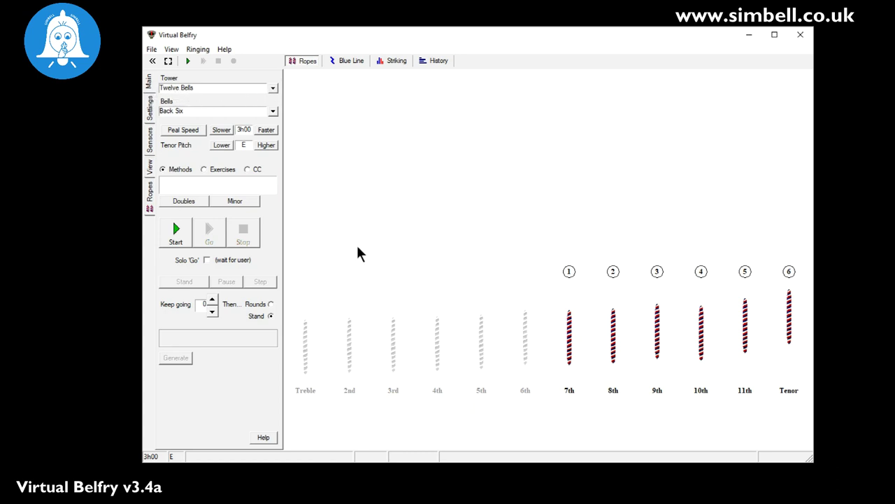
left_click(273, 89)
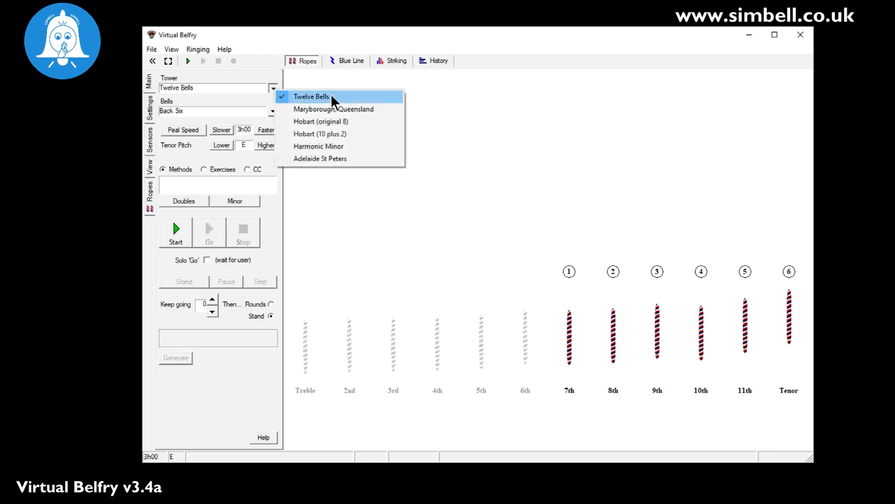
left_click(339, 123)
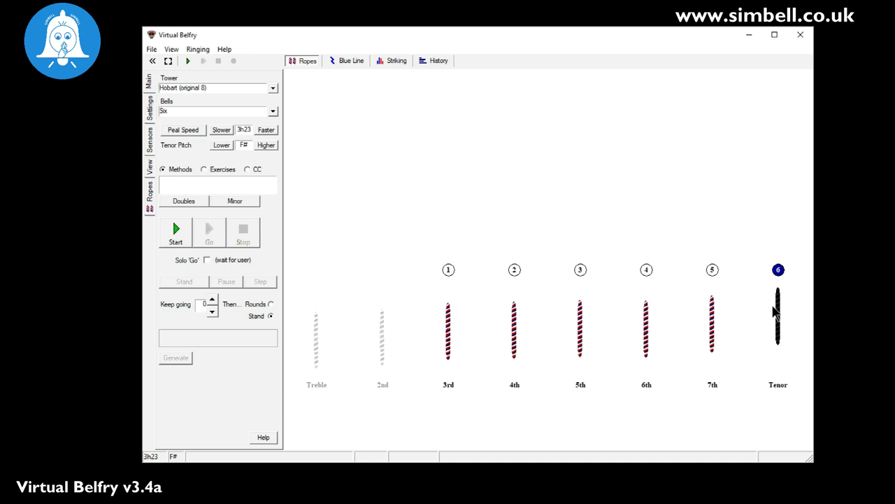
- Move your own bell down through 5, 4, 3 and 2 to bell 1 on the 3rd rope
left_click(714, 273)
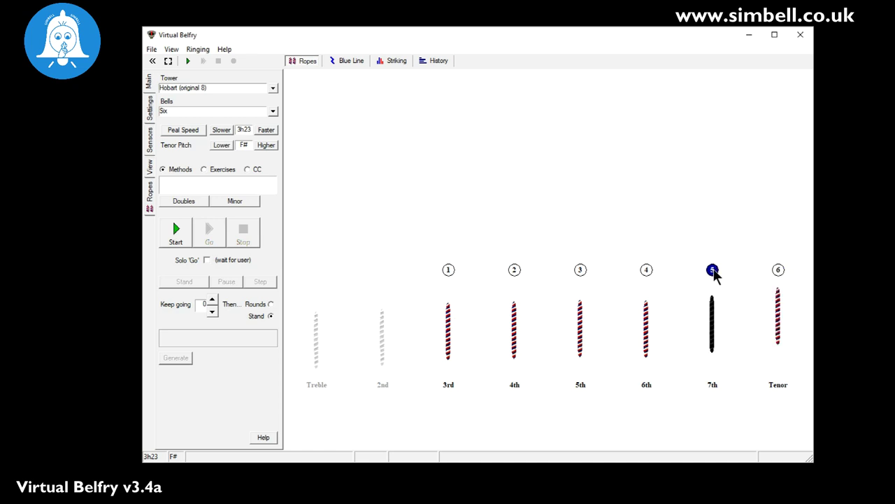
left_click(649, 273)
left_click(582, 274)
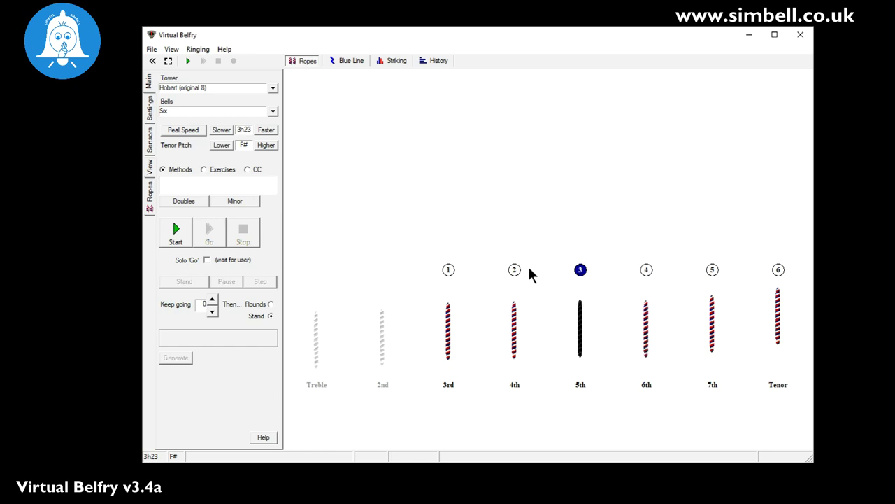
left_click(514, 272)
left_click(449, 271)
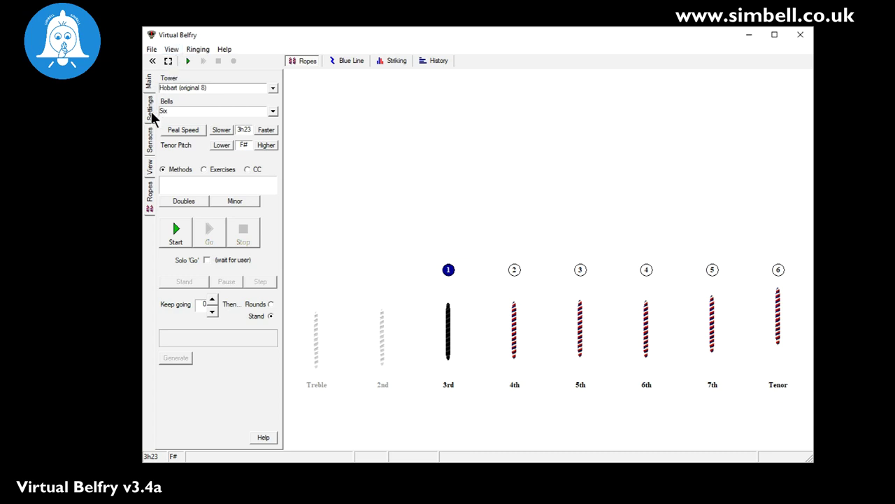
- Set the Ropes display to show Ringers instead of just the sallies
left_click(150, 168)
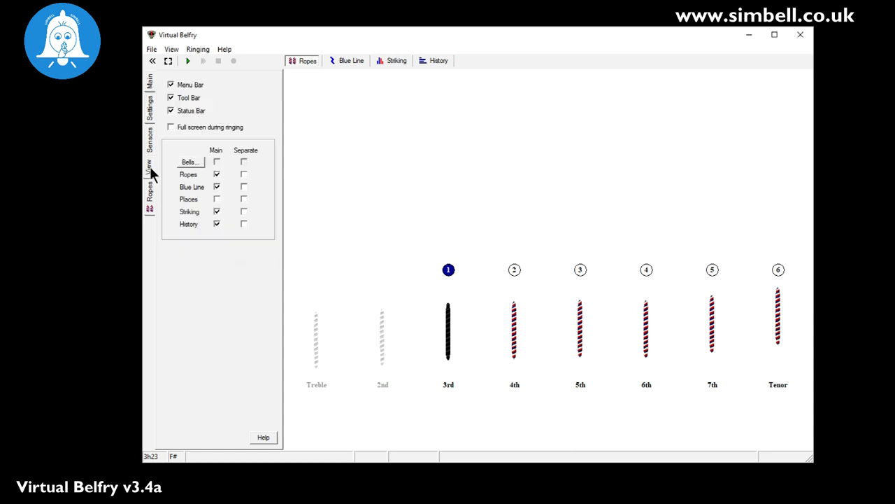
left_click(149, 197)
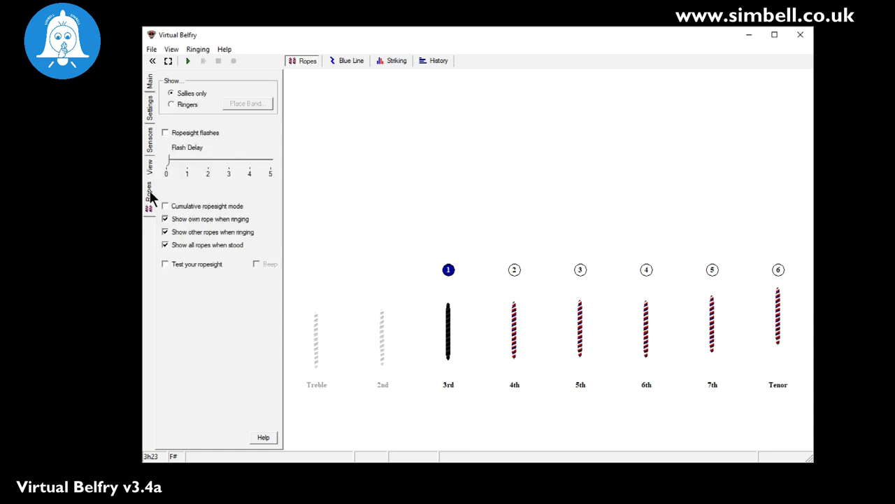
left_click(188, 105)
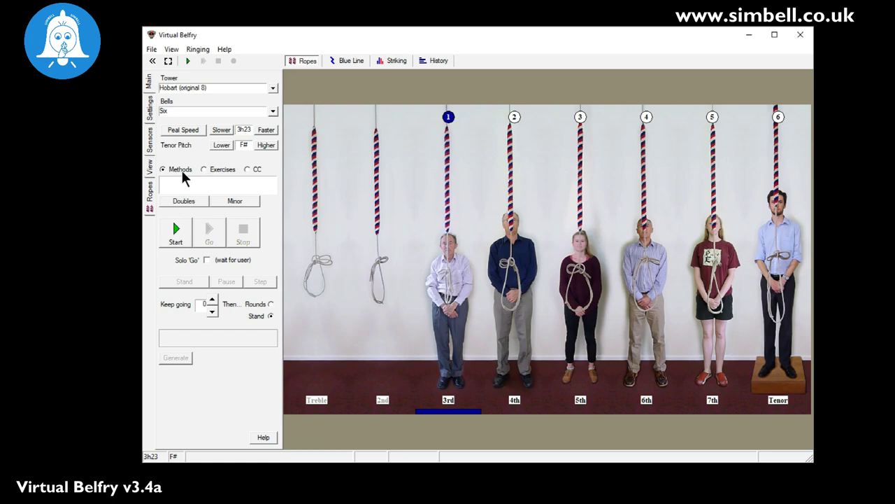
- Load a plain course of Plain Bob Doubles with manual calls
left_click(184, 201)
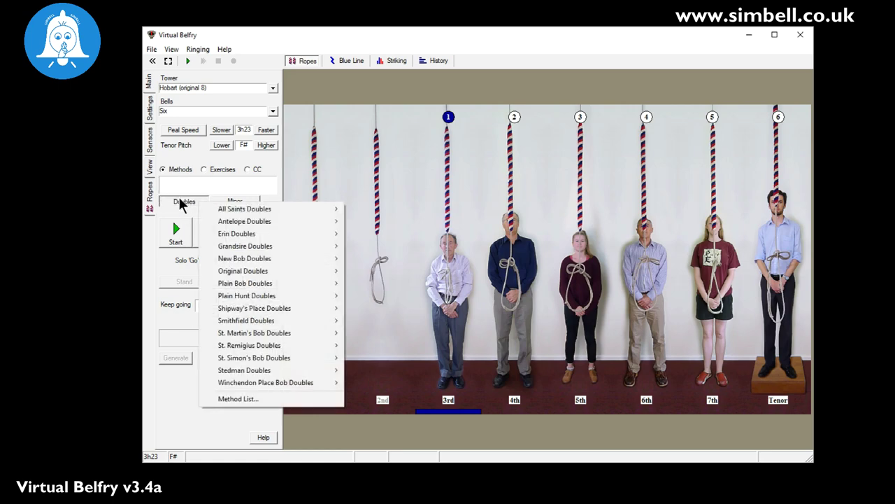
mouse_move(242, 284)
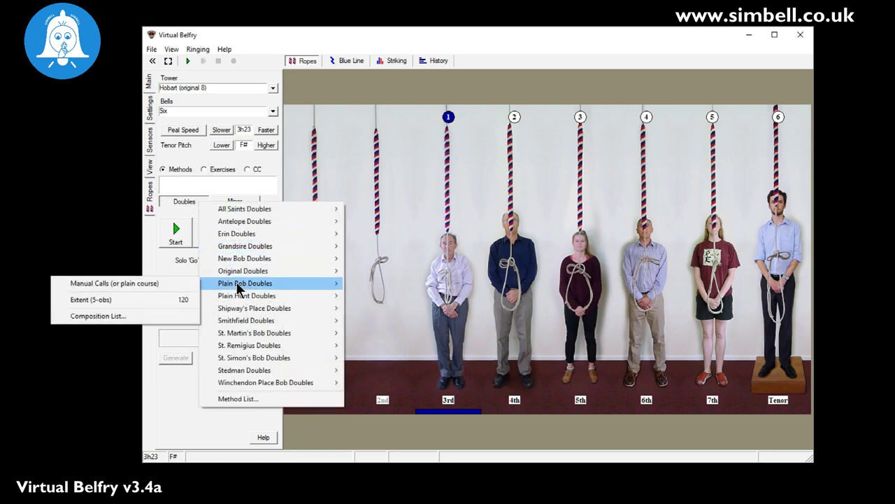
left_click(162, 280)
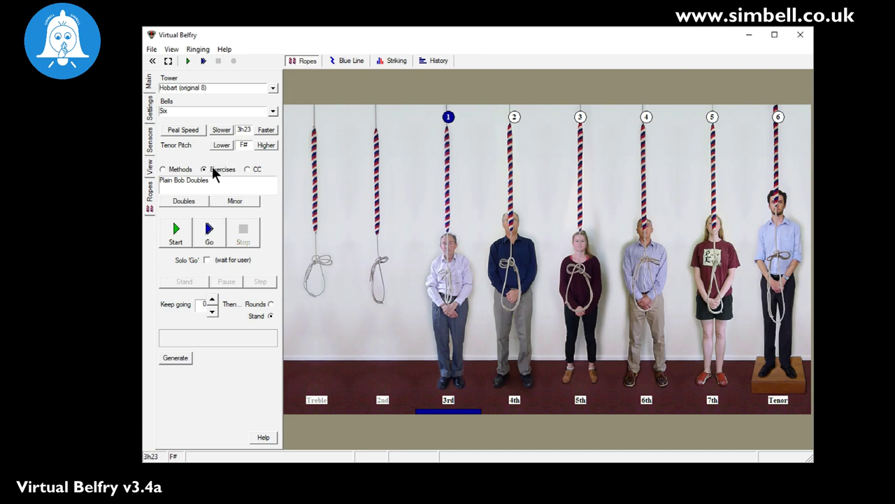
- Choose the Plain Hunt Doubles exercise and make bell 3 your bell
left_click(188, 201)
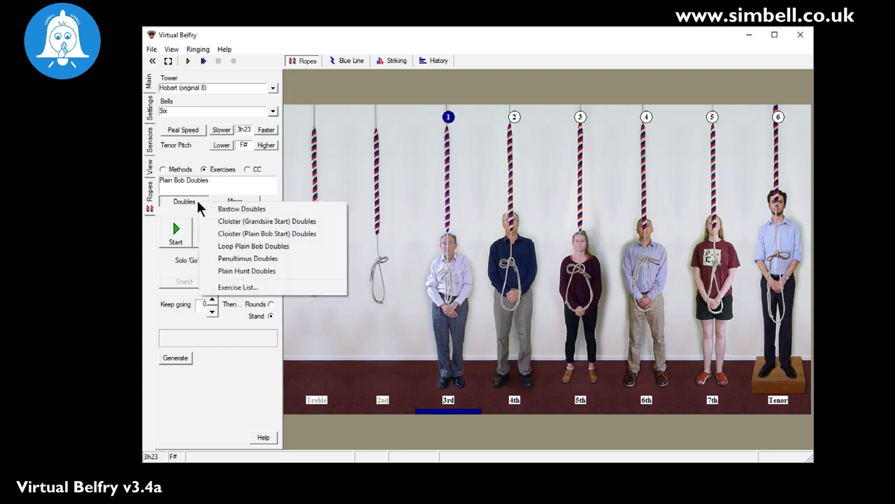
left_click(240, 272)
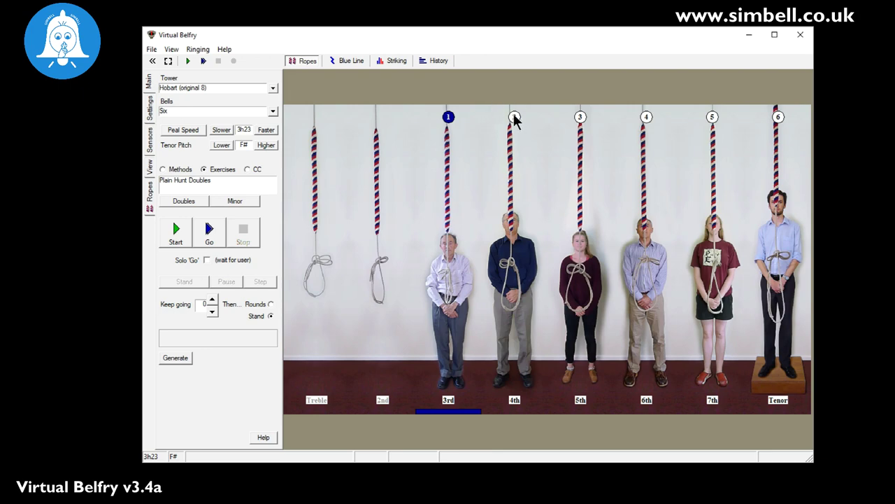
left_click(581, 119)
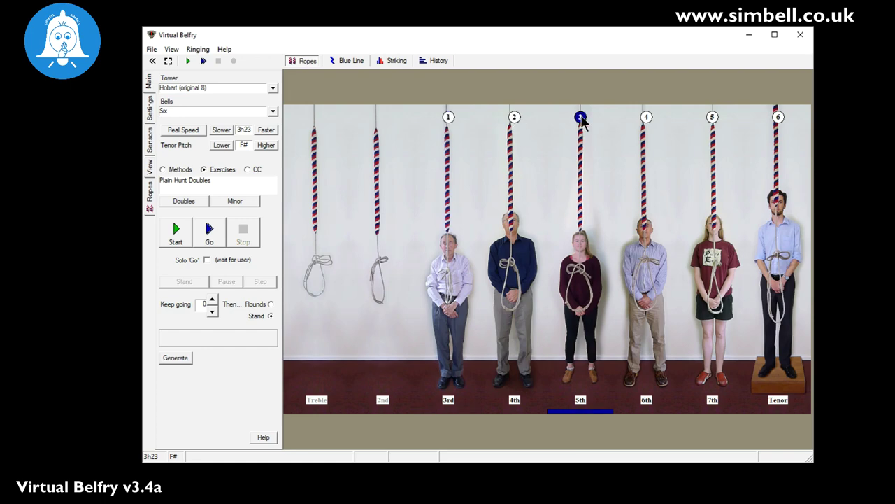